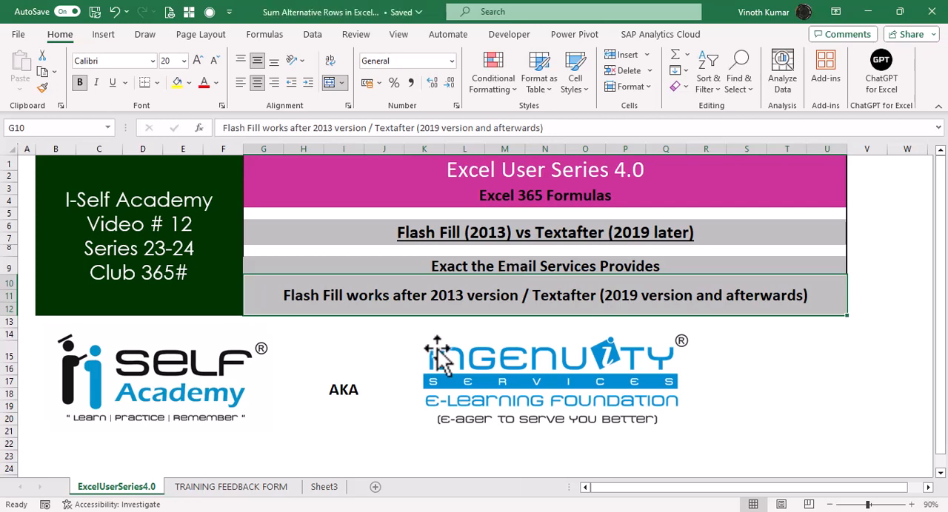
Review the timestamps, usernames and employee mail ids from first to last entry on the TRAINING FEEDBACK FORM sheet.
{"action": "left_click", "coordinate": [255, 487]}
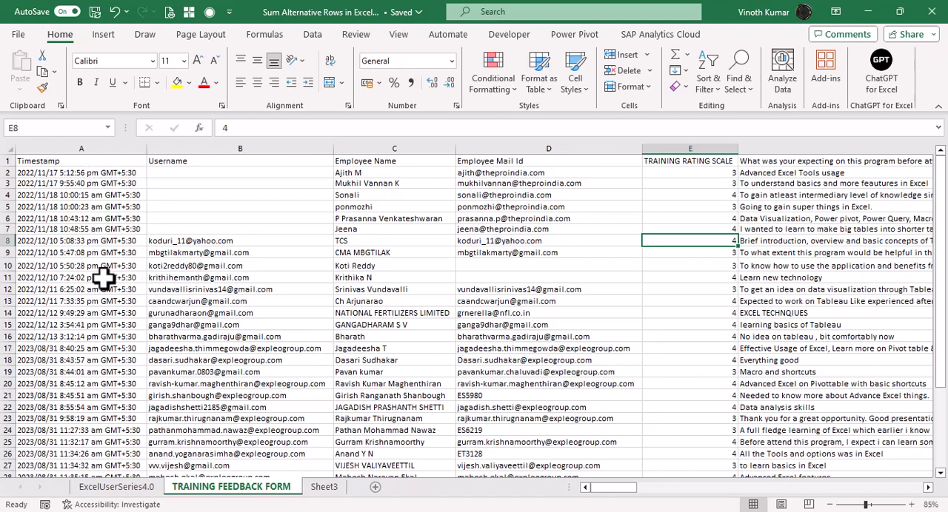
{"action": "scroll", "coordinate": [104, 280], "scroll_direction": "down", "scroll_amount": 3}
{"action": "scroll", "coordinate": [115, 282], "scroll_direction": "down", "scroll_amount": 4}
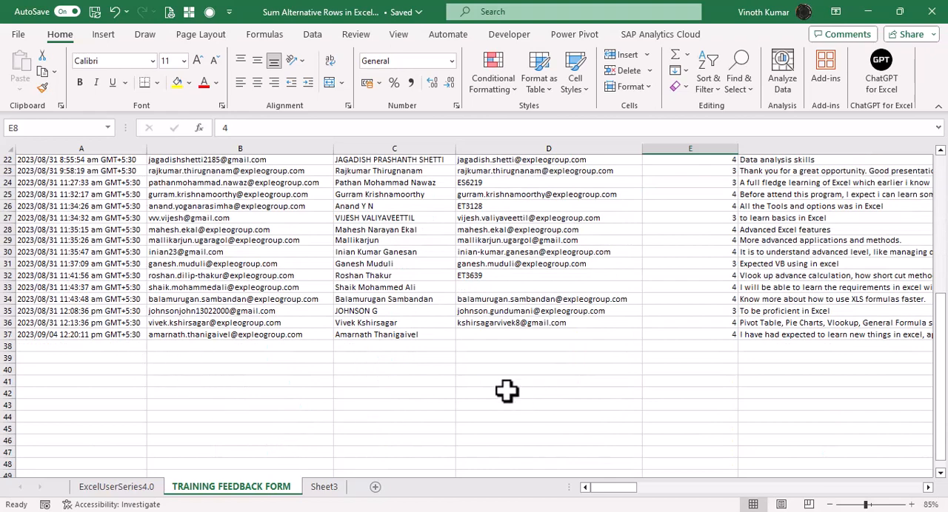
{"action": "scroll", "coordinate": [338, 394], "scroll_direction": "up", "scroll_amount": 7}
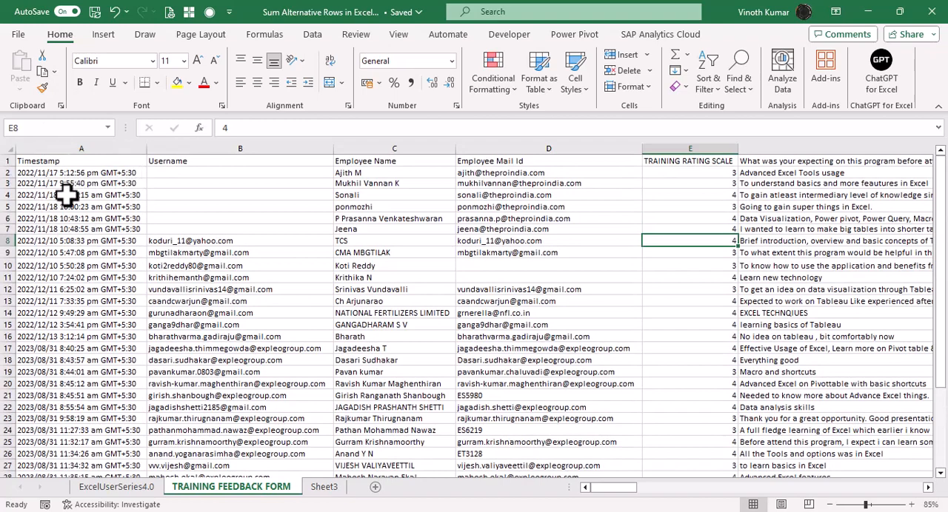
{"action": "scroll", "coordinate": [131, 330], "scroll_direction": "down", "scroll_amount": 5}
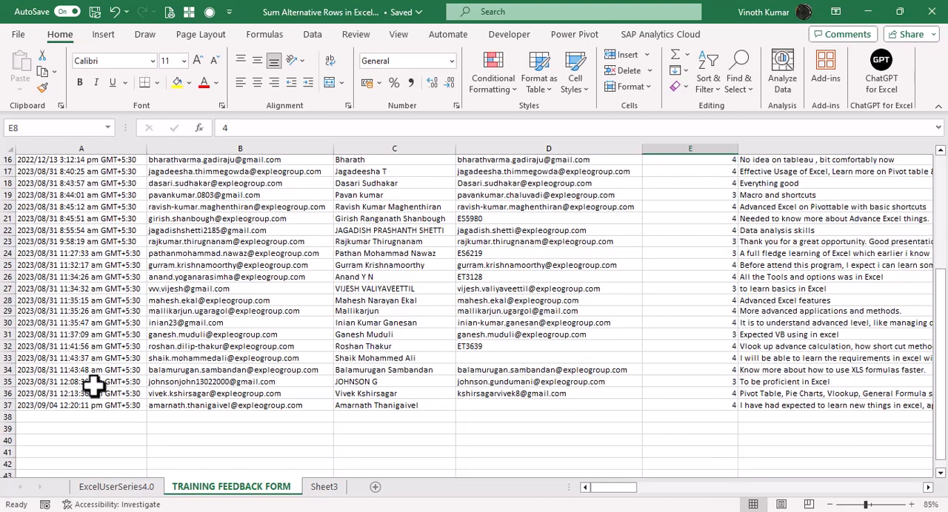
{"action": "scroll", "coordinate": [94, 385], "scroll_direction": "up", "scroll_amount": 5}
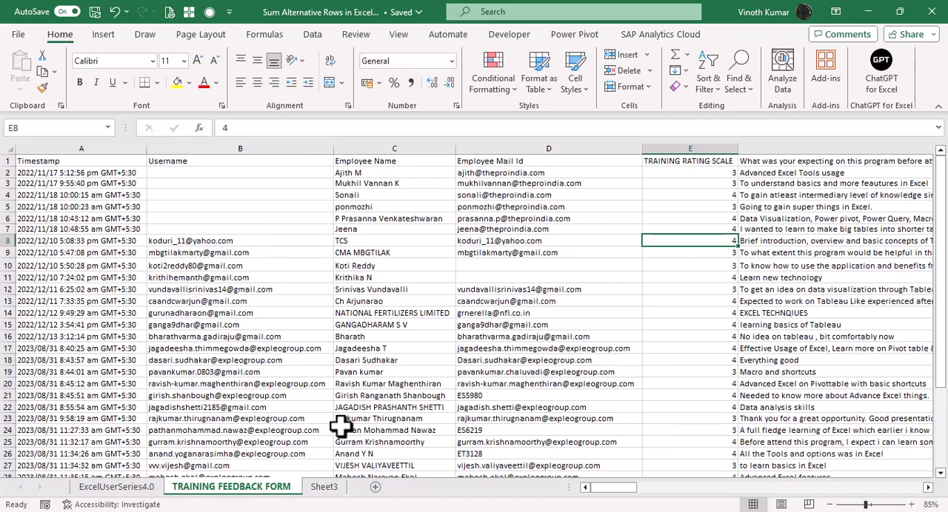
On Sheet3, enter theproindia.com in E3 under Static as the sample domain for the first employee mail id.
{"action": "left_click", "coordinate": [333, 488]}
{"action": "scroll", "coordinate": [306, 312], "scroll_direction": "down", "scroll_amount": 4}
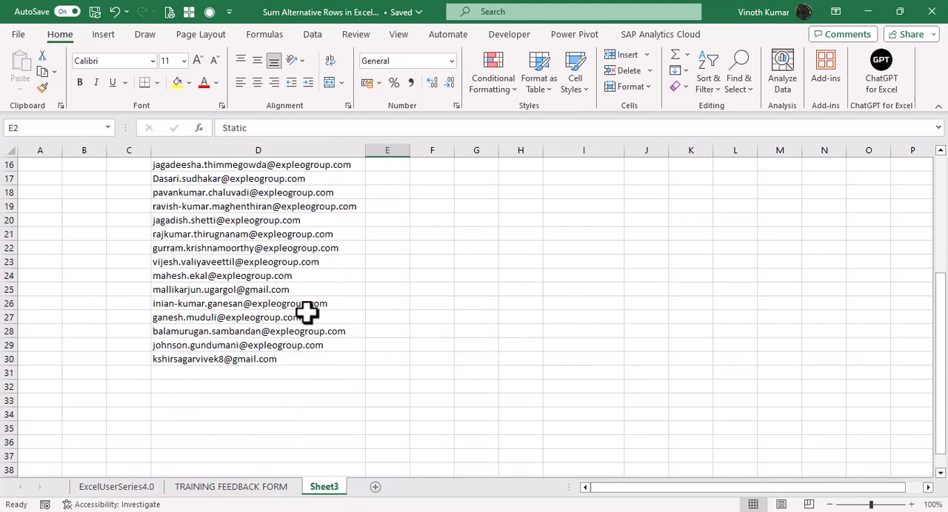
{"action": "scroll", "coordinate": [308, 317], "scroll_direction": "up", "scroll_amount": 4}
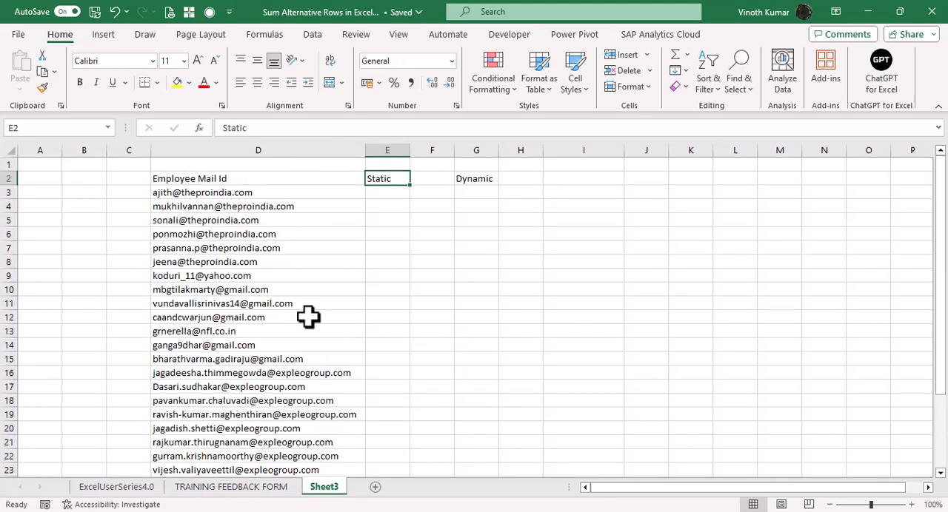
{"action": "left_click", "coordinate": [399, 194]}
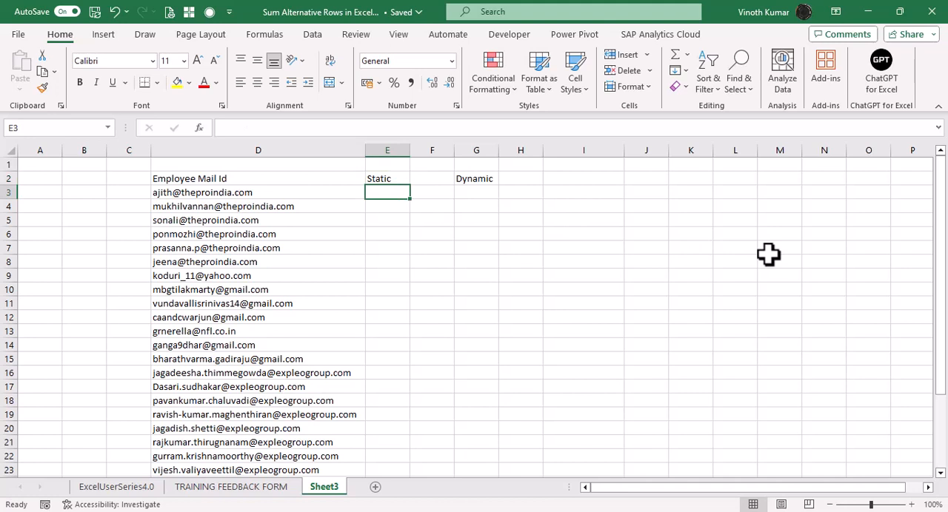
{"action": "type", "text": "="}
{"action": "key", "text": "Escape"}
{"action": "type", "text": "teh"}
{"action": "key", "text": "BackSpace"}
{"action": "key", "text": "BackSpace"}
{"action": "type", "text": "he"}
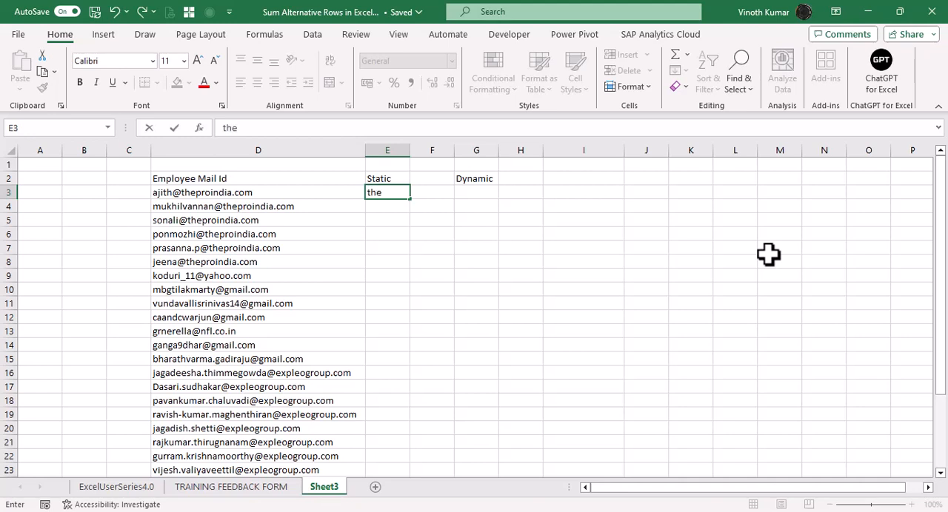
{"action": "type", "text": "proindia.com"}
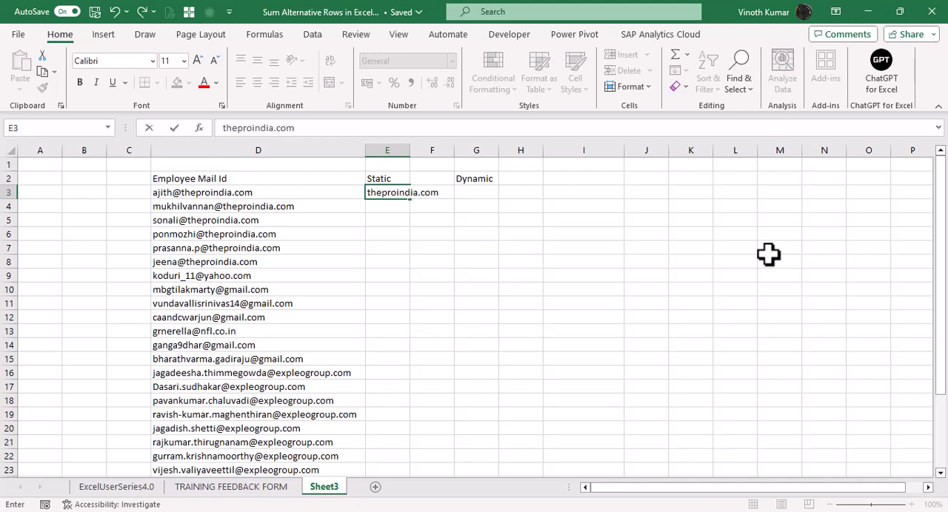
{"action": "key", "text": "ctrl+Return"}
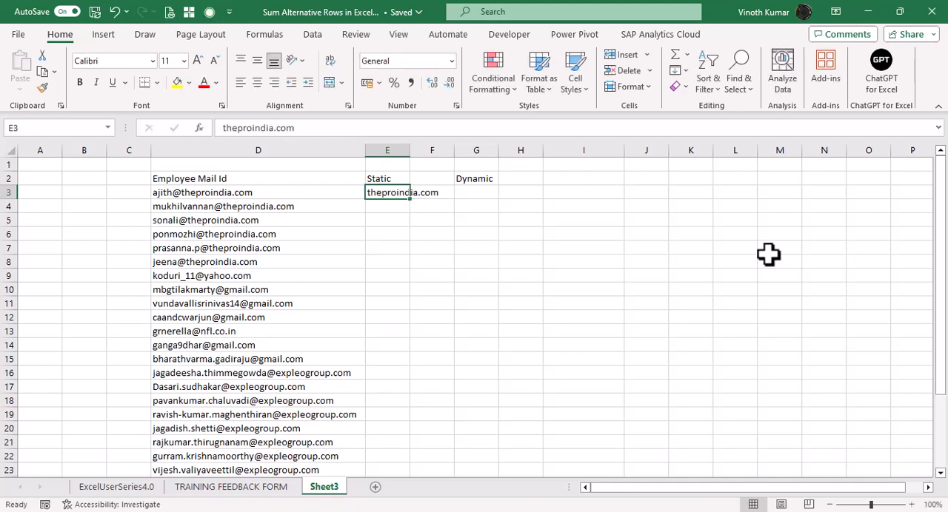
Flash Fill the Static column from the sample in E3 and autofit the width of column E.
{"action": "key", "text": "ctrl+e"}
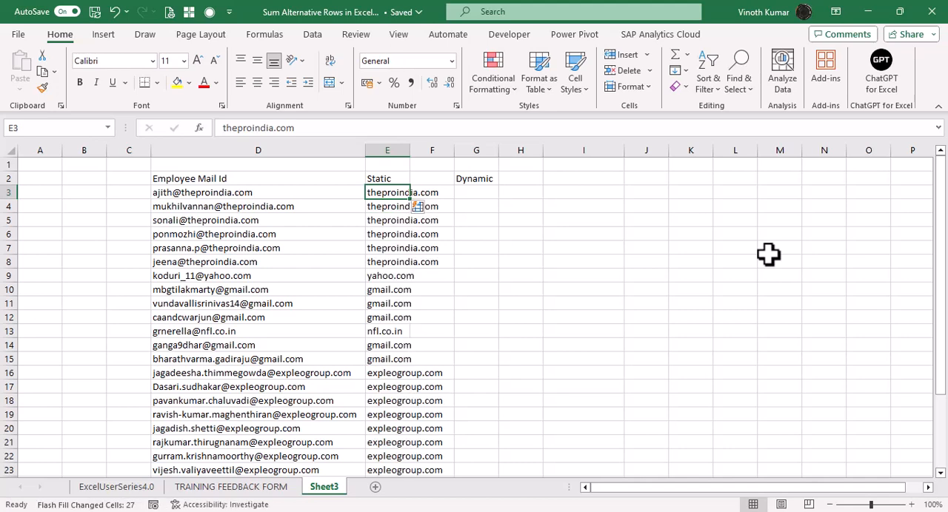
{"action": "key", "text": "ctrl+shift+Down"}
{"action": "key", "text": "alt+h"}
{"action": "key", "text": "o"}
{"action": "key", "text": "i"}
{"action": "key", "text": "ctrl+Up"}
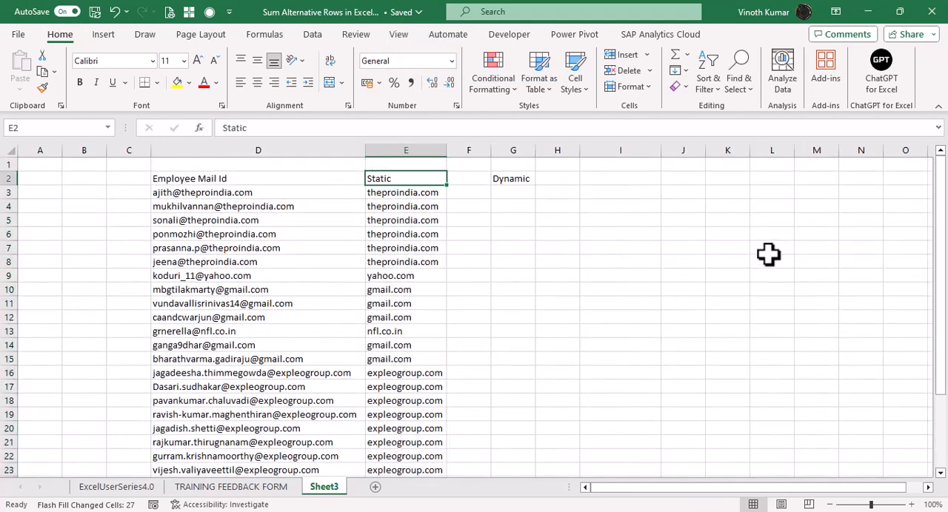
Enter the formula =TEXTAFTER(D3,"@") in G3 under Dynamic to extract the mail domain.
{"action": "key", "text": "Right"}
{"action": "key", "text": "Right"}
{"action": "key", "text": "Down"}
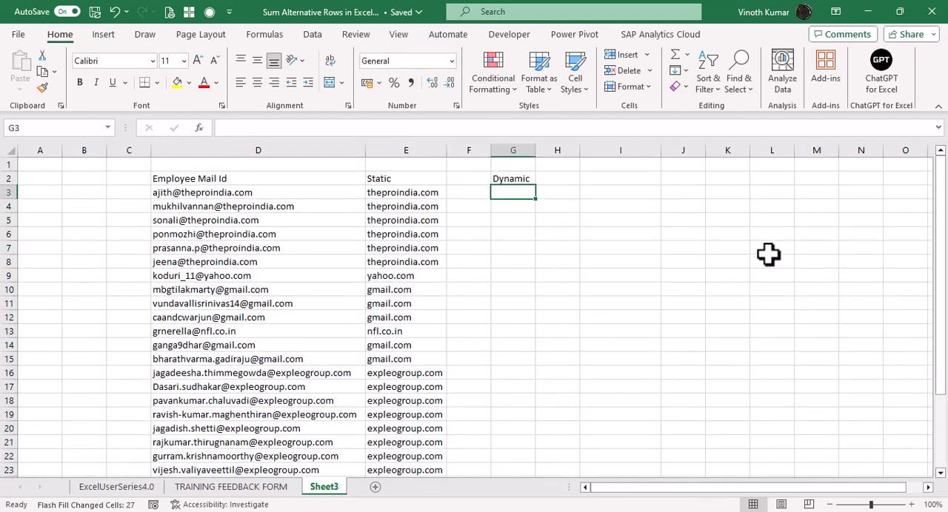
{"action": "type", "text": "=text"}
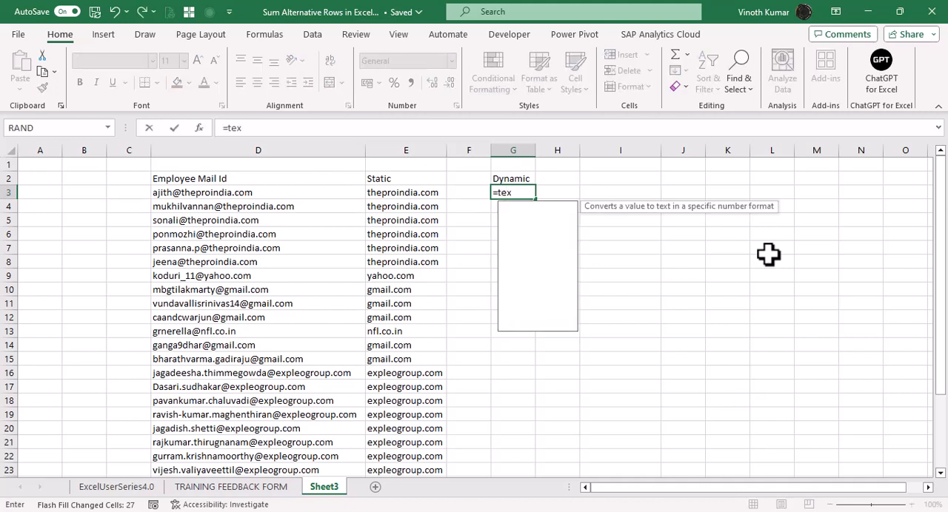
{"action": "key", "text": "Down"}
{"action": "key", "text": "Down"}
{"action": "key", "text": "Up"}
{"action": "key", "text": "Tab"}
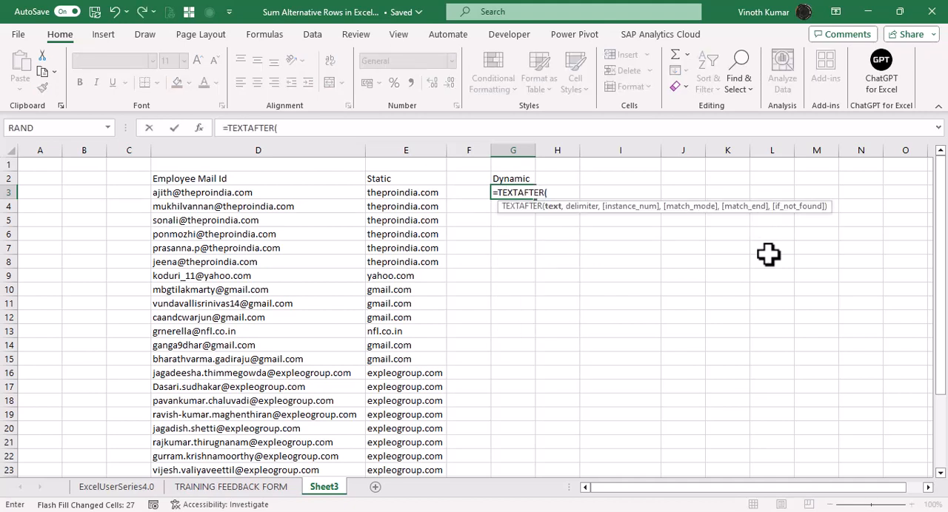
{"action": "key", "text": "Left"}
{"action": "key", "text": "Left"}
{"action": "key", "text": "Left"}
{"action": "key", "text": "Left"}
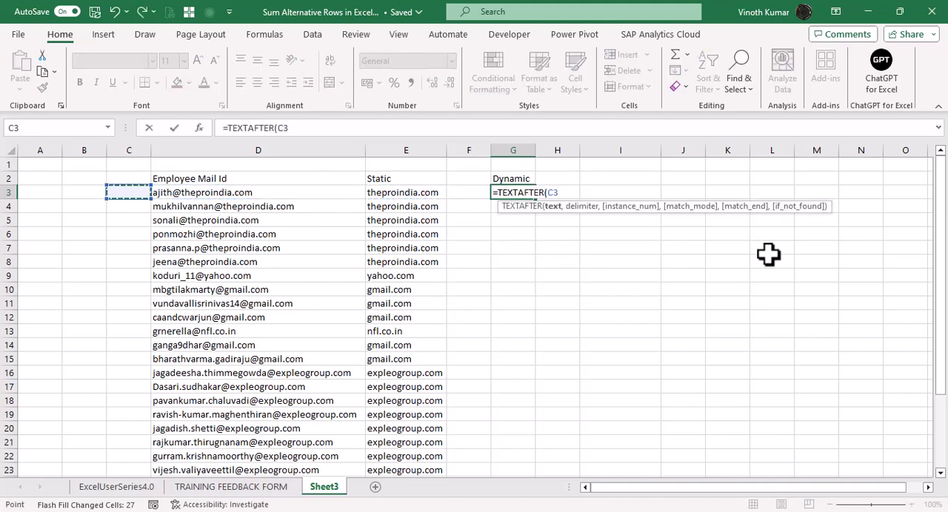
{"action": "key", "text": "Right"}
{"action": "type", "text": ","}
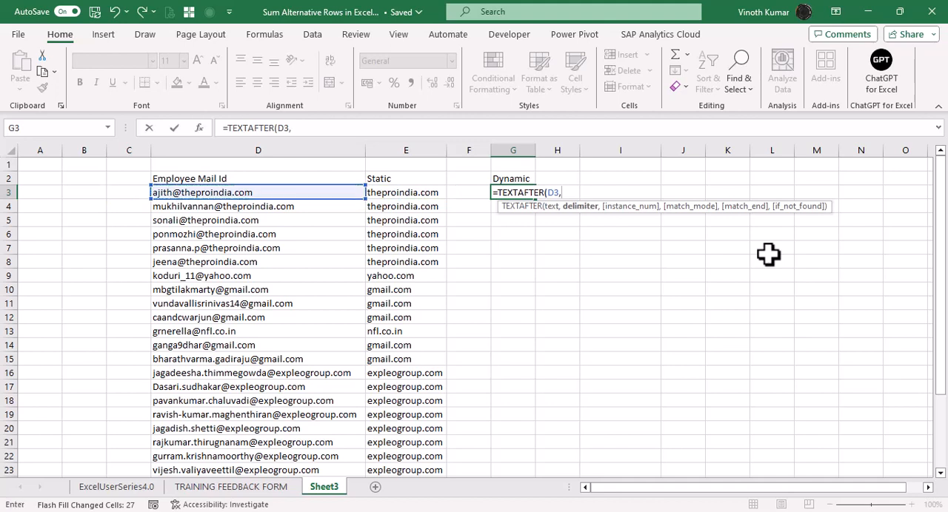
{"action": "type", "text": "\"@\")"}
{"action": "key", "text": "ctrl+Return"}
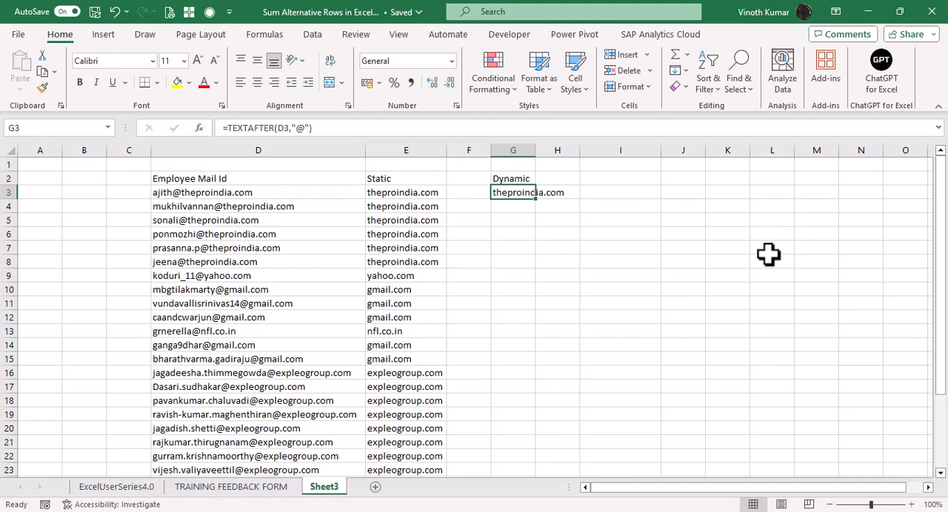
Add an instance number of 1 to the G3 formula so it reads =TEXTAFTER(D3,"@",1).
{"action": "key", "text": "F2"}
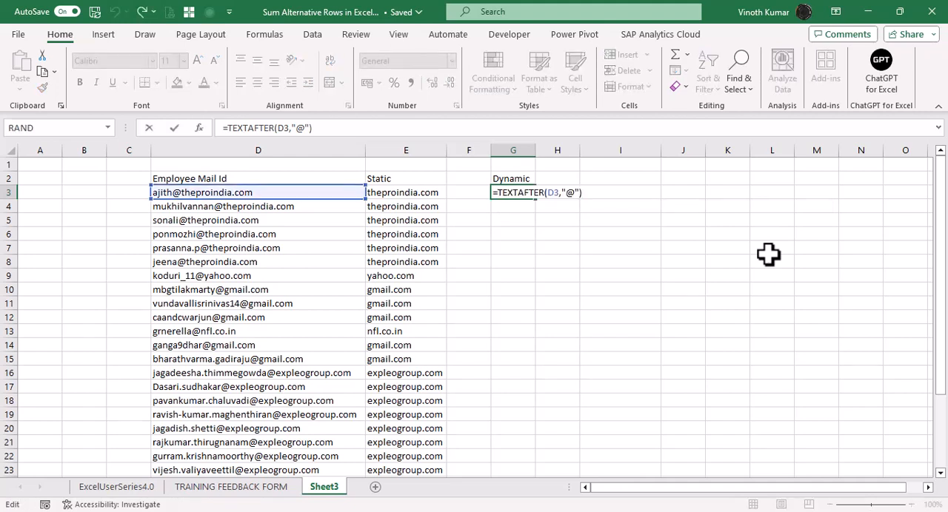
{"action": "key", "text": "Left"}
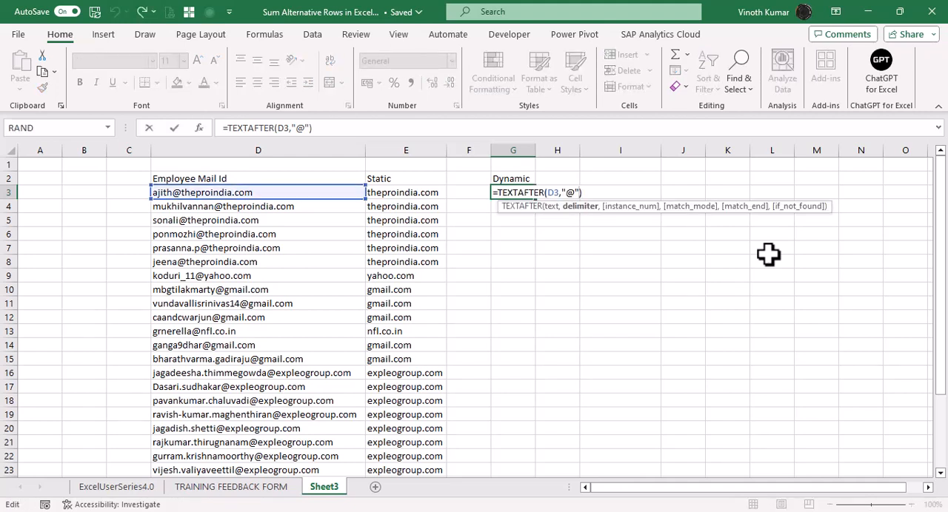
{"action": "type", "text": ",1"}
{"action": "key", "text": "Return"}
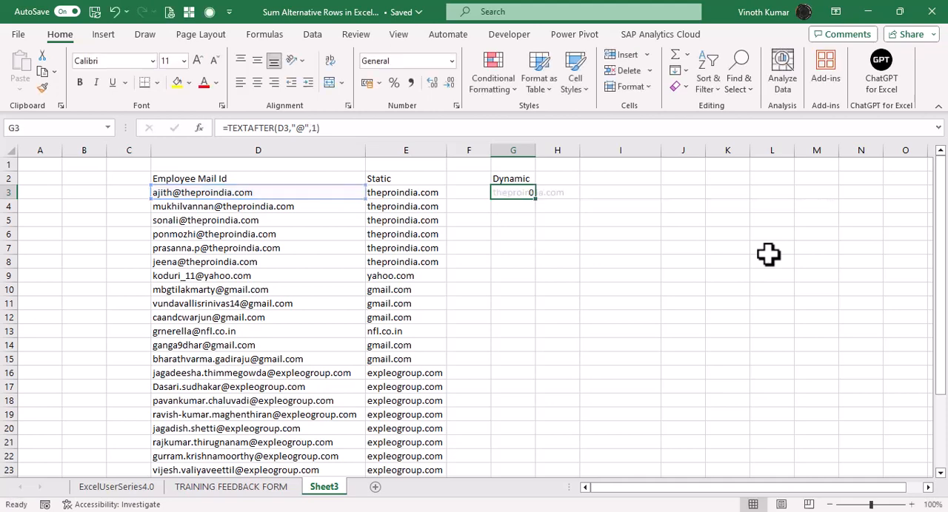
Fill the TEXTAFTER formula from G3 down to G30 alongside the mail ids.
{"action": "key", "text": "shift+Down"}
{"action": "key", "text": "shift+Down"}
{"action": "key", "text": "shift+Down"}
{"action": "key", "text": "shift+Down"}
{"action": "key", "text": "shift+Down"}
{"action": "key", "text": "shift+Down"}
{"action": "key", "text": "shift+Down"}
{"action": "key", "text": "shift+Down"}
{"action": "key", "text": "shift+Down"}
{"action": "key", "text": "shift+Down"}
{"action": "key", "text": "shift+Down"}
{"action": "key", "text": "shift+Down"}
{"action": "key", "text": "shift+Down"}
{"action": "key", "text": "shift+Down"}
{"action": "key", "text": "shift+Down"}
{"action": "key", "text": "shift+Down"}
{"action": "key", "text": "shift+Down"}
{"action": "key", "text": "shift+Down"}
{"action": "key", "text": "shift+Down"}
{"action": "key", "text": "shift+Down"}
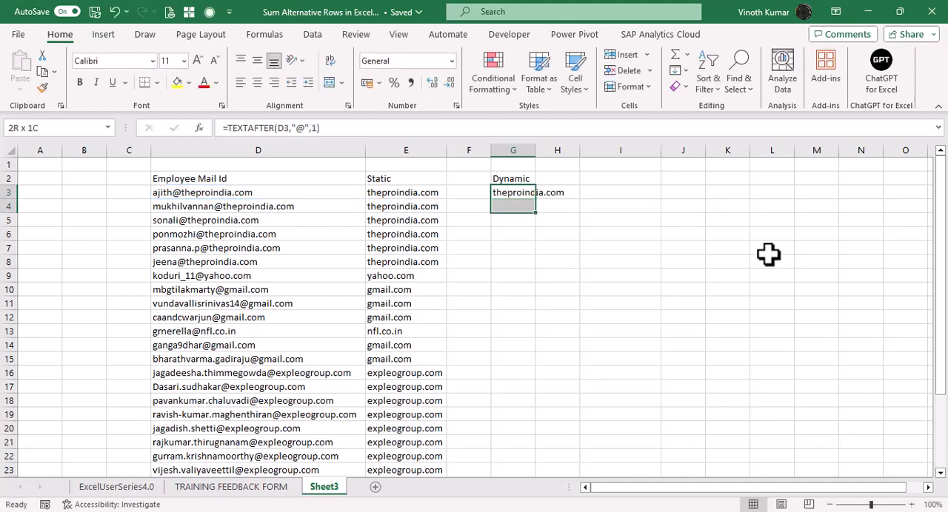
{"action": "key", "text": "shift+Down"}
{"action": "key", "text": "shift+Down"}
{"action": "key", "text": "shift+Down"}
{"action": "key", "text": "shift+Down"}
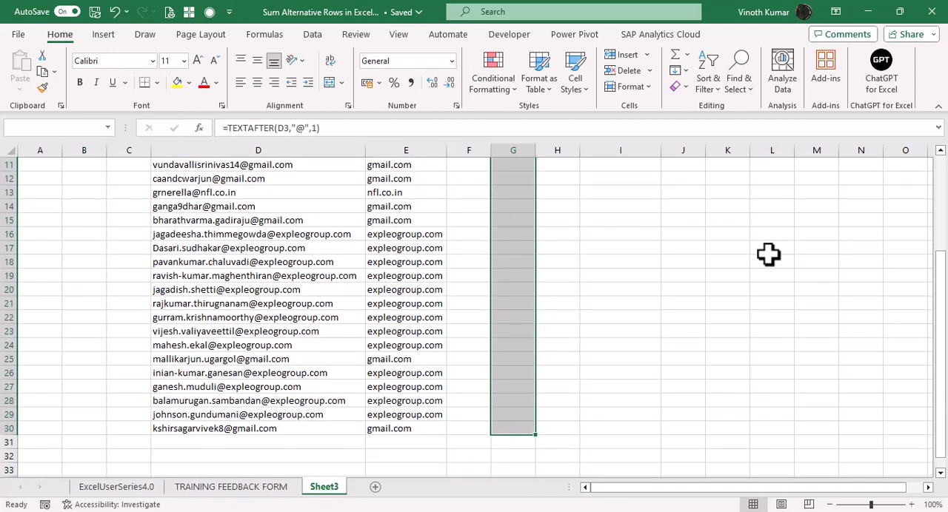
{"action": "key", "text": "ctrl+d"}
{"action": "key", "text": "ctrl+Up"}
{"action": "key", "text": "ctrl+Up"}
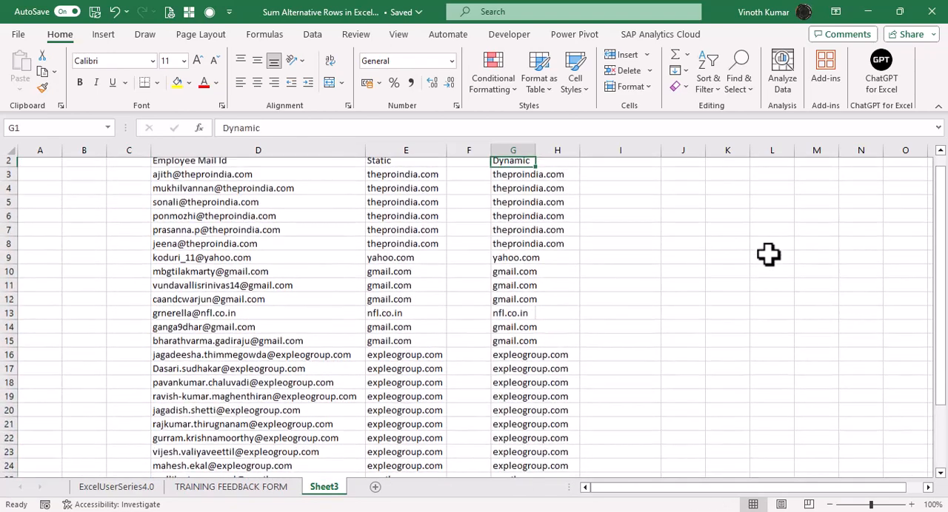
Autofit column G to the width of the extracted domains in the Dynamic list.
{"action": "key", "text": "Down"}
{"action": "key", "text": "ctrl+shift+Down"}
{"action": "key", "text": "alt+o"}
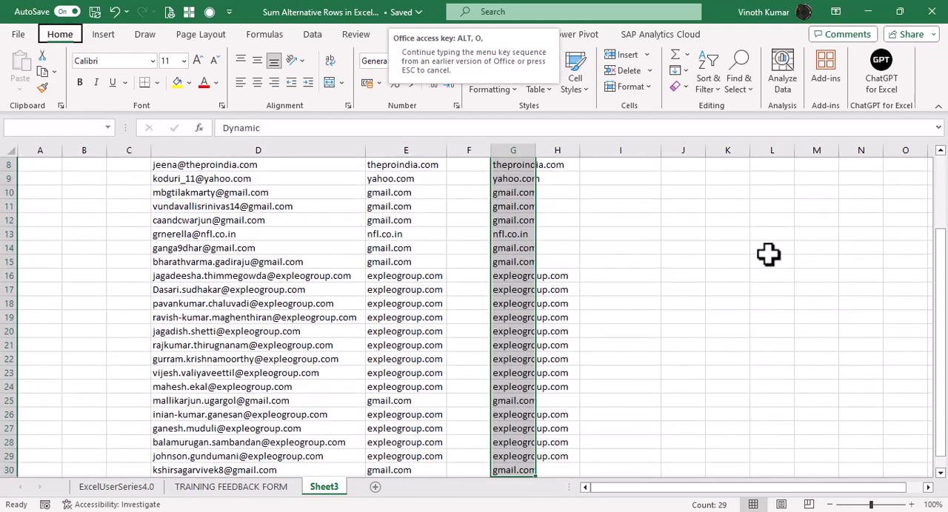
{"action": "key", "text": "c"}
{"action": "key", "text": "a"}
Enter =UNIQUE(E3:E30) in J3 to list the distinct domains from the Static column.
{"action": "key", "text": "Up"}
{"action": "key", "text": "Right"}
{"action": "key", "text": "Right"}
{"action": "key", "text": "Down"}
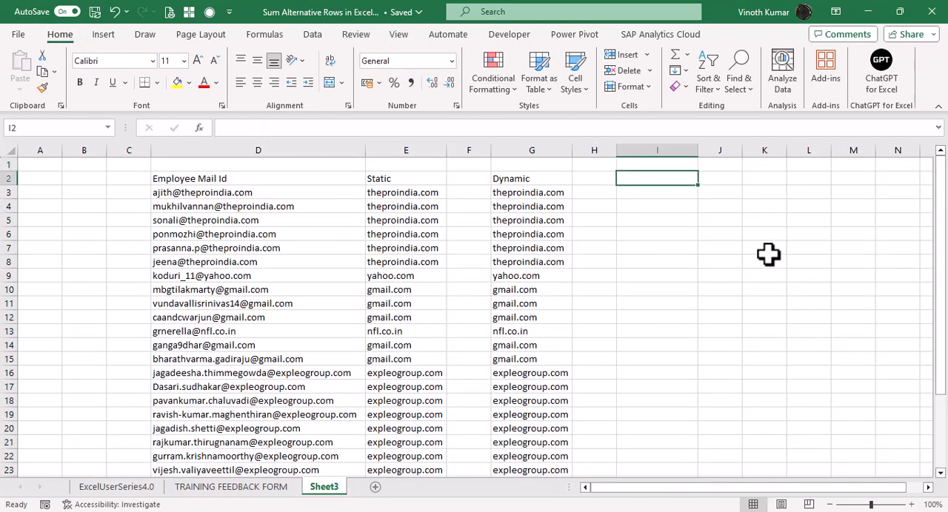
{"action": "key", "text": "Right"}
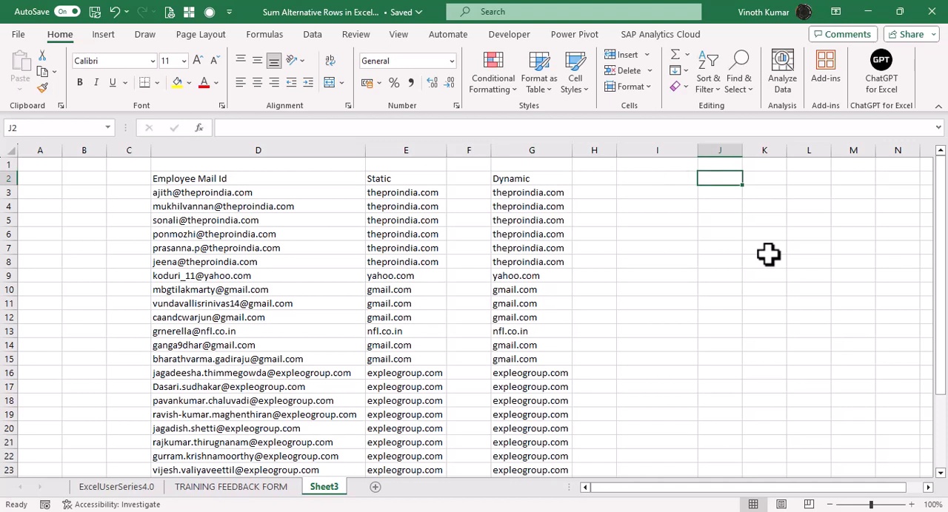
{"action": "key", "text": "Down"}
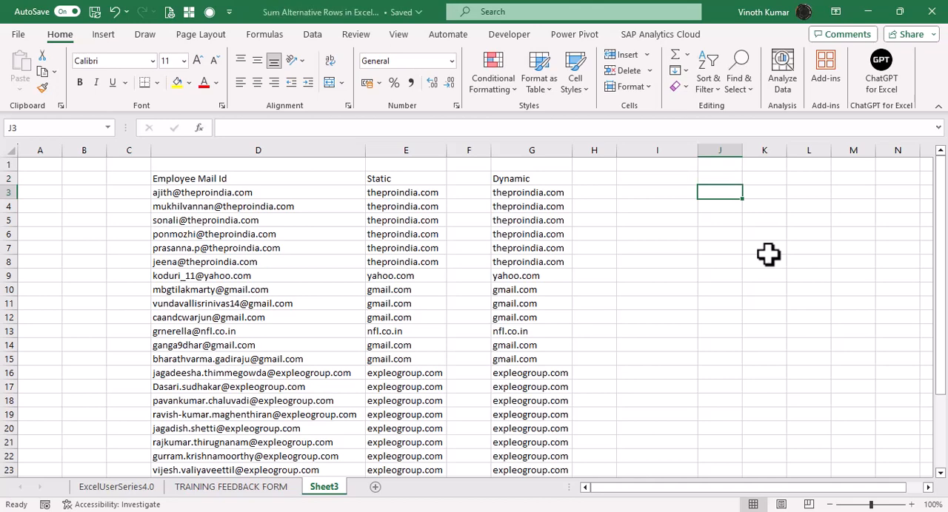
{"action": "type", "text": "=uni"}
{"action": "key", "text": "Down"}
{"action": "key", "text": "Down"}
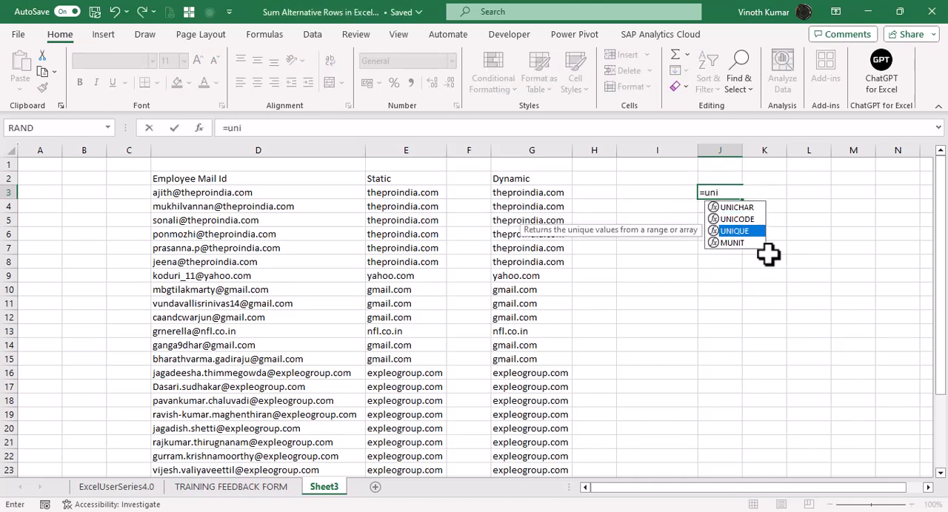
{"action": "key", "text": "Tab"}
{"action": "key", "text": "Left"}
{"action": "key", "text": "Left"}
{"action": "key", "text": "Left"}
{"action": "key", "text": "Left"}
{"action": "key", "text": "Left"}
{"action": "key", "text": "Left"}
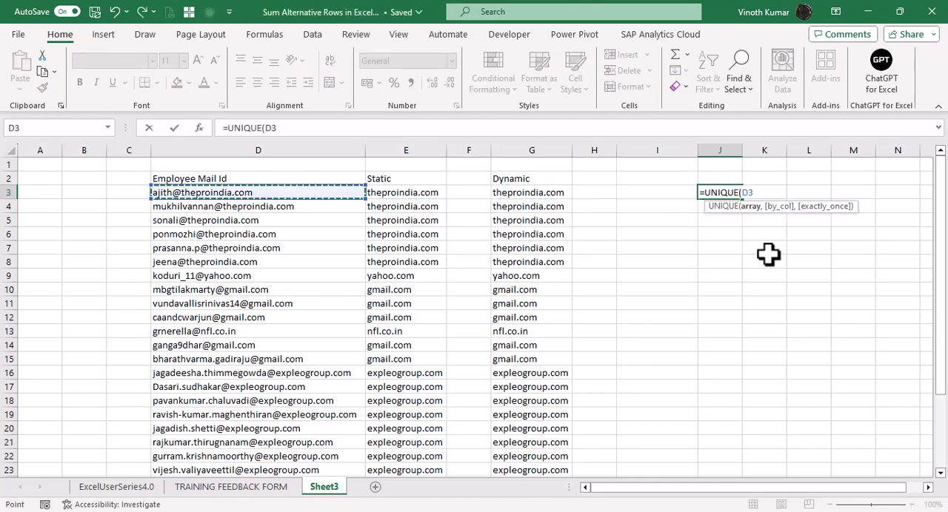
{"action": "key", "text": "Right"}
{"action": "key", "text": "ctrl+shift+Down"}
{"action": "scroll", "coordinate": [767, 254], "scroll_direction": "up", "scroll_amount": 3}
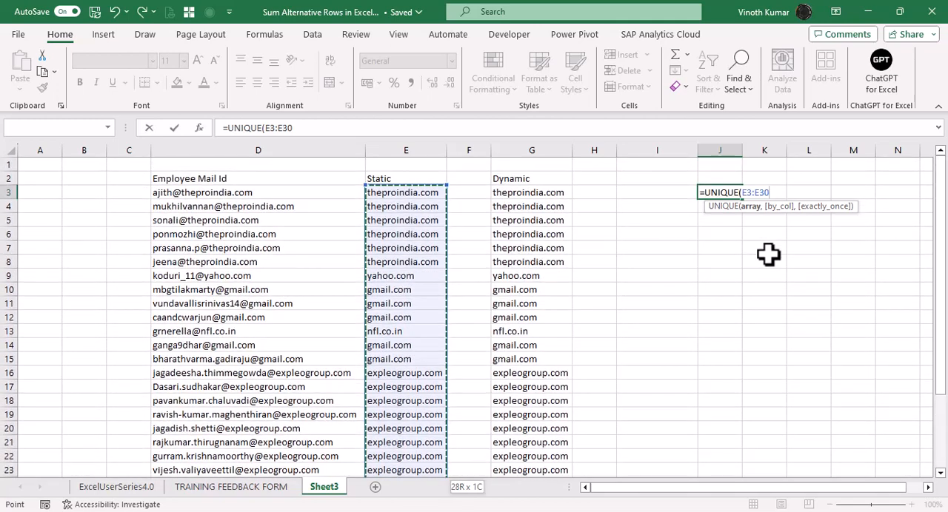
{"action": "key", "text": "Return"}
Autofit column J to the unique domain list in J3:J7.
{"action": "key", "text": "Up"}
{"action": "key", "text": "ctrl+shift+Down"}
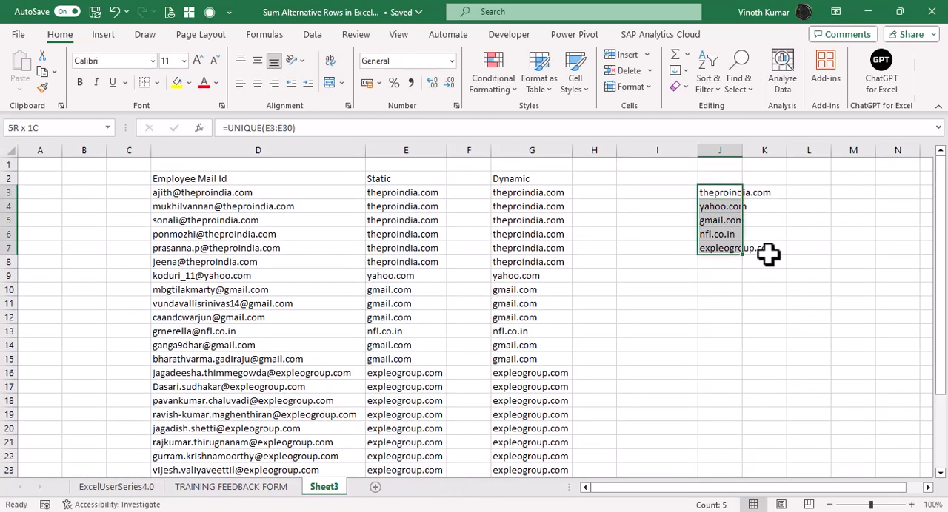
{"action": "key", "text": "alt+h"}
{"action": "key", "text": "o"}
{"action": "key", "text": "i"}
{"action": "key", "text": "Right"}
{"action": "key", "text": "Left"}
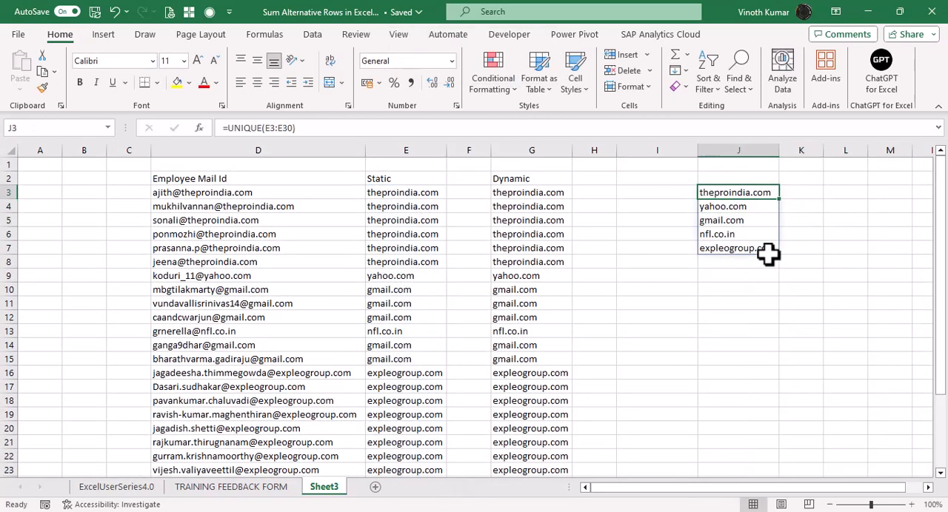
Make the first domain of the unique list, in J3, bold.
{"action": "key", "text": "ctrl+b"}
{"action": "key", "text": "Down"}
{"action": "key", "text": "Down"}
{"action": "key", "text": "Down"}
{"action": "key", "text": "Down"}
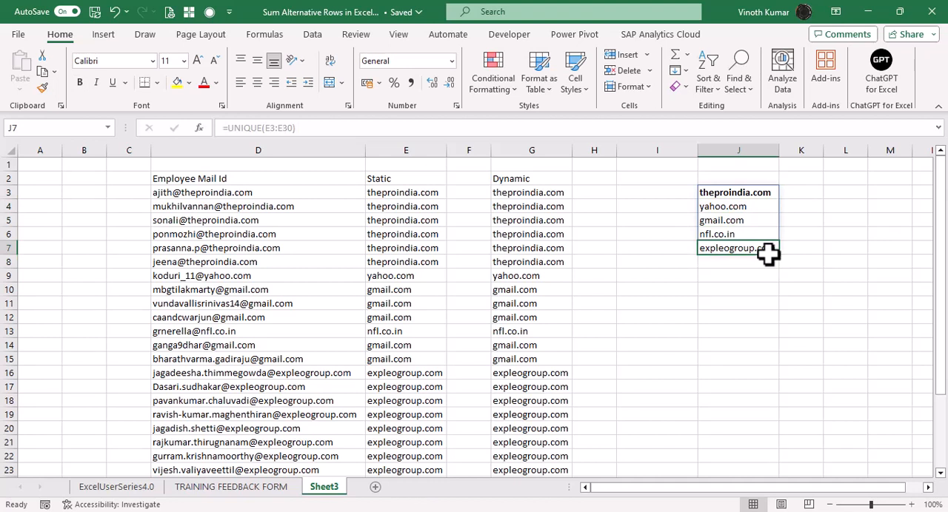
Make the last domain of the unique list, in J7, bold.
{"action": "key", "text": "ctrl+b"}
{"action": "key", "text": "Up"}
{"action": "key", "text": "Up"}
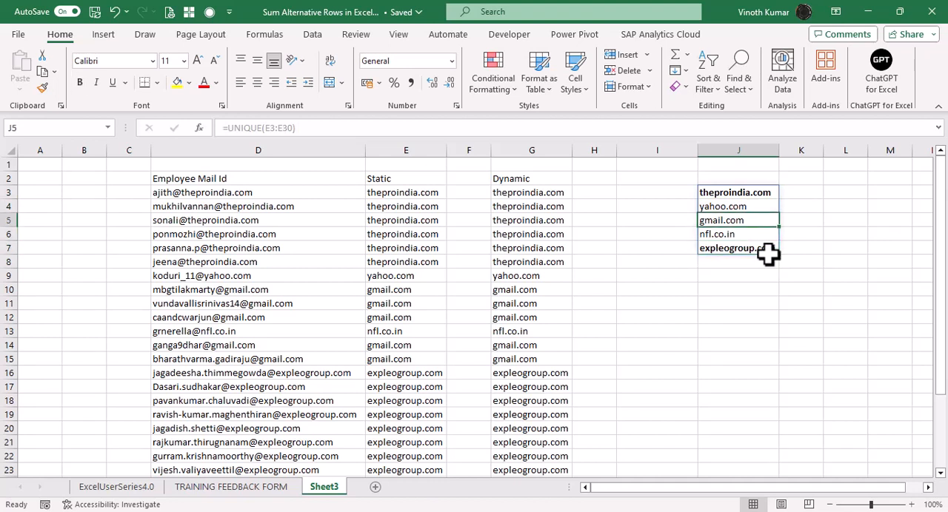
{"action": "key", "text": "Up"}
{"action": "key", "text": "Down"}
{"action": "key", "text": "Up"}
{"action": "key", "text": "Up"}
{"action": "key", "text": "Down"}
{"action": "key", "text": "Down"}
{"action": "key", "text": "Up"}
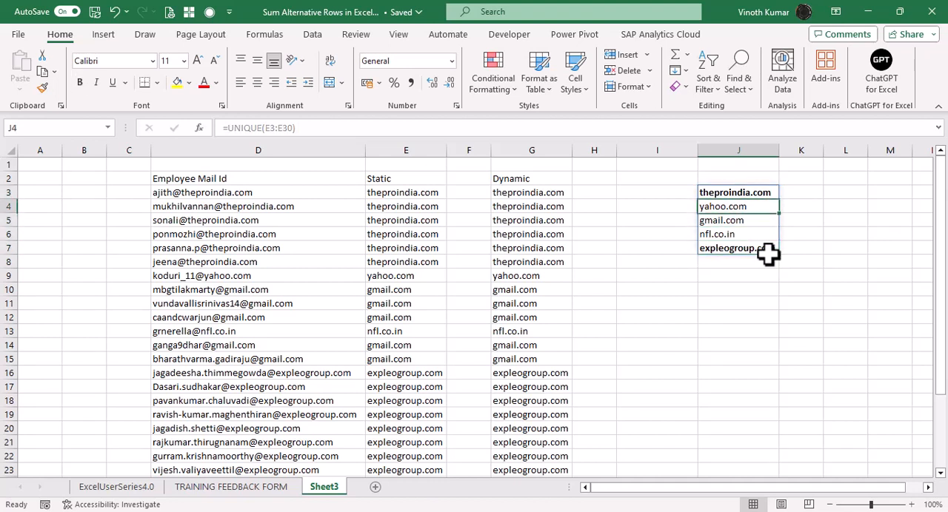
Enter =COUNTIF(E3:E30,J3) in K3 to count how often the first unique domain occurs in the Static column.
{"action": "key", "text": "Right"}
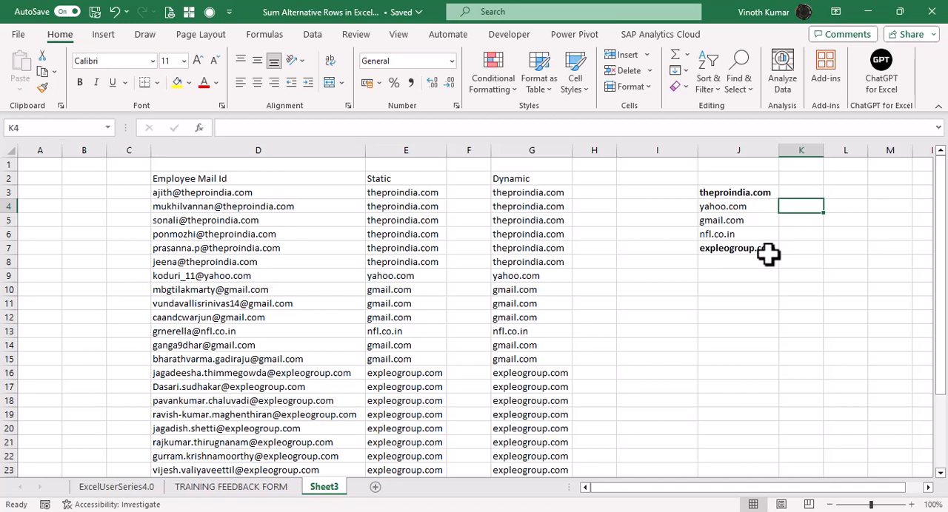
{"action": "key", "text": "Up"}
{"action": "type", "text": "=count"}
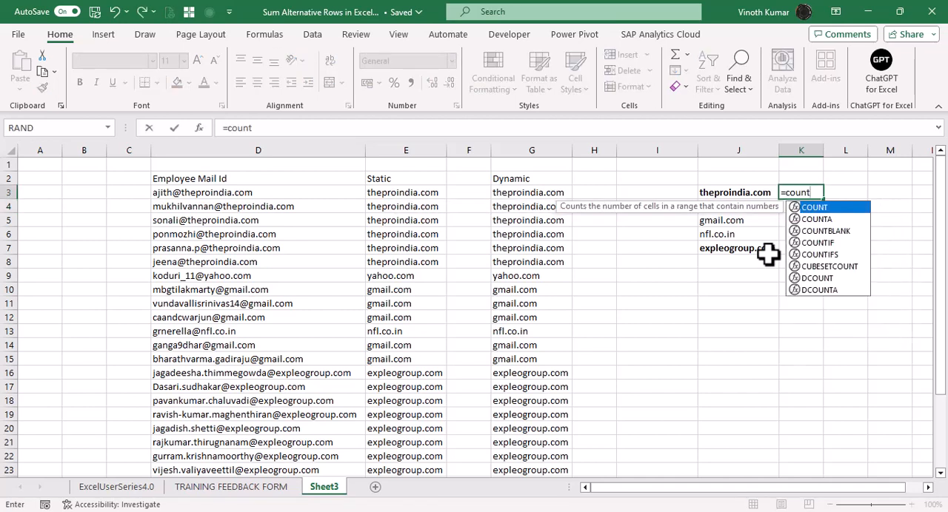
{"action": "key", "text": "Down"}
{"action": "key", "text": "Down"}
{"action": "key", "text": "Down"}
{"action": "key", "text": "Tab"}
{"action": "key", "text": "Left"}
{"action": "key", "text": "Left"}
{"action": "key", "text": "Left"}
{"action": "key", "text": "Left"}
{"action": "key", "text": "Left"}
{"action": "key", "text": "Left"}
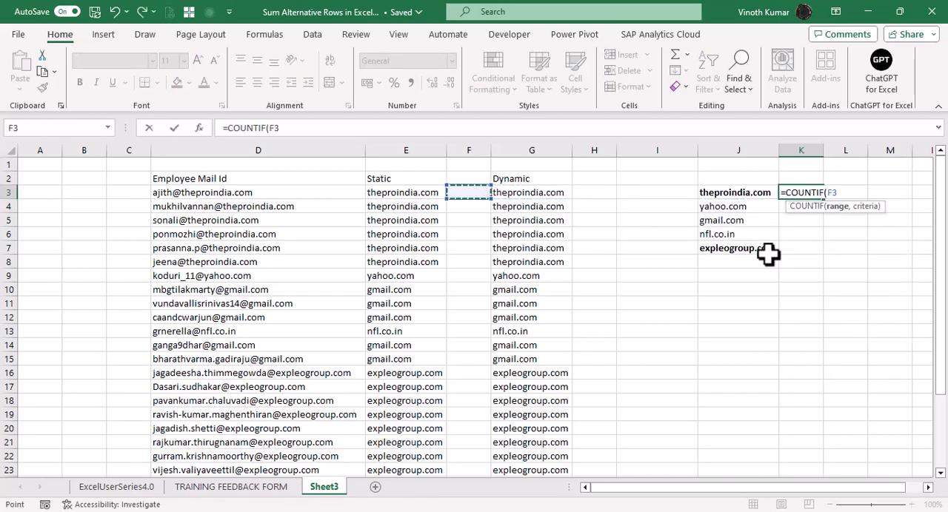
{"action": "key", "text": "ctrl+shift+Down"}
{"action": "scroll", "coordinate": [768, 254], "scroll_direction": "up", "scroll_amount": 3}
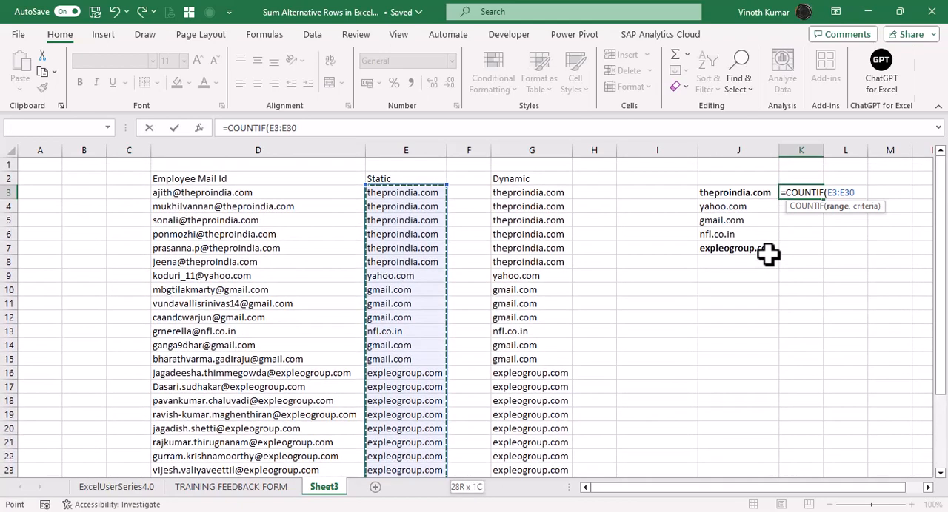
{"action": "type", "text": ","}
{"action": "key", "text": "Left"}
{"action": "key", "text": "ctrl+Return"}
Fill the COUNTIF formula from K3 down to K7 for the remaining unique domains.
{"action": "key", "text": "shift+Down"}
{"action": "key", "text": "shift+Down"}
{"action": "key", "text": "shift+Down"}
{"action": "key", "text": "shift+Down"}
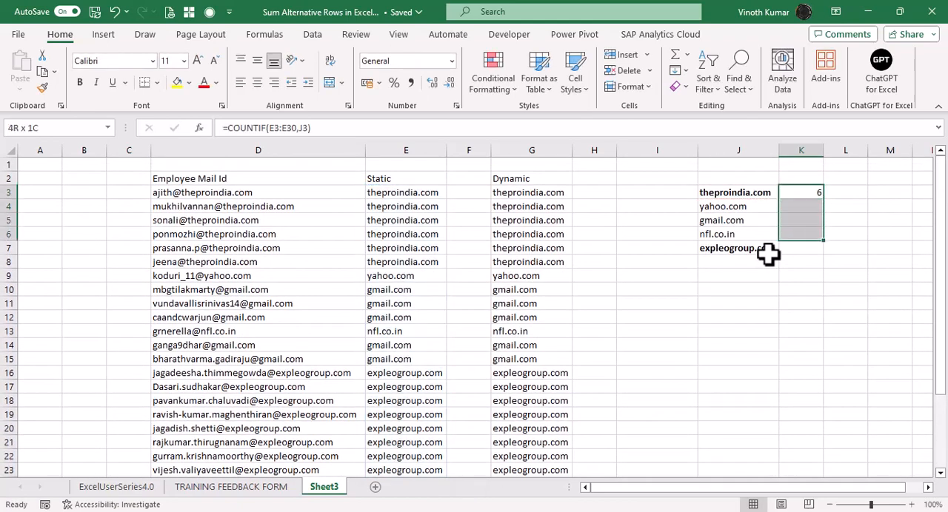
{"action": "key", "text": "ctrl+d"}
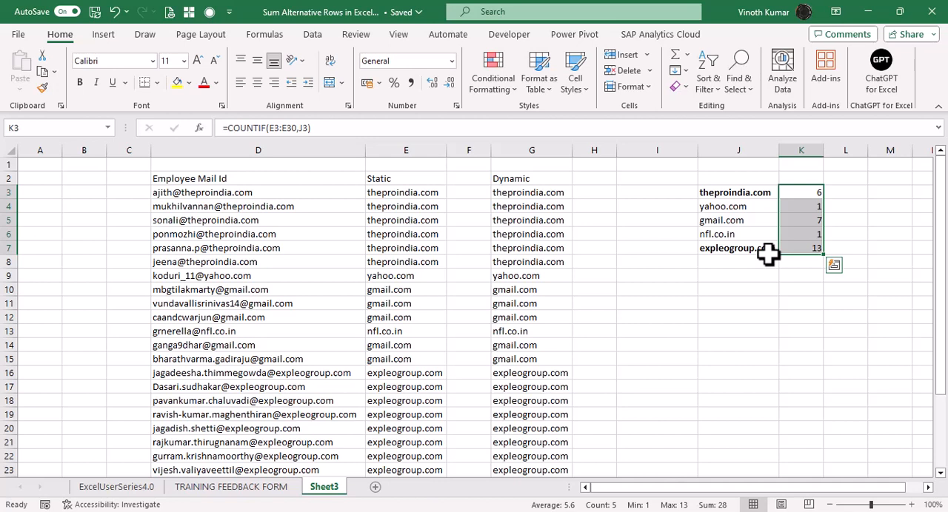
Total the domain counts in K8 with =SUM(K3:K7).
{"action": "key", "text": "Down"}
{"action": "key", "text": "Down"}
{"action": "key", "text": "Down"}
{"action": "key", "text": "Down"}
{"action": "key", "text": "Down"}
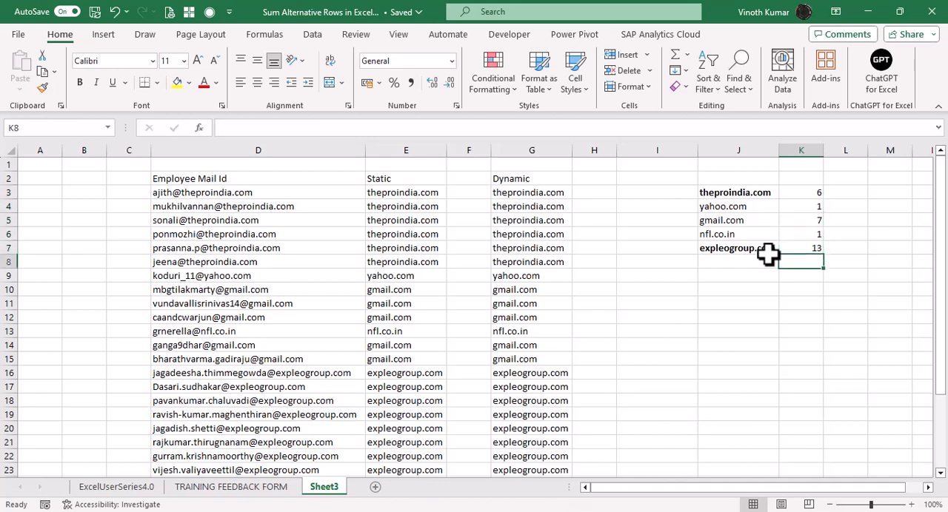
{"action": "key", "text": "alt+equal"}
{"action": "key", "text": "ctrl+Return"}
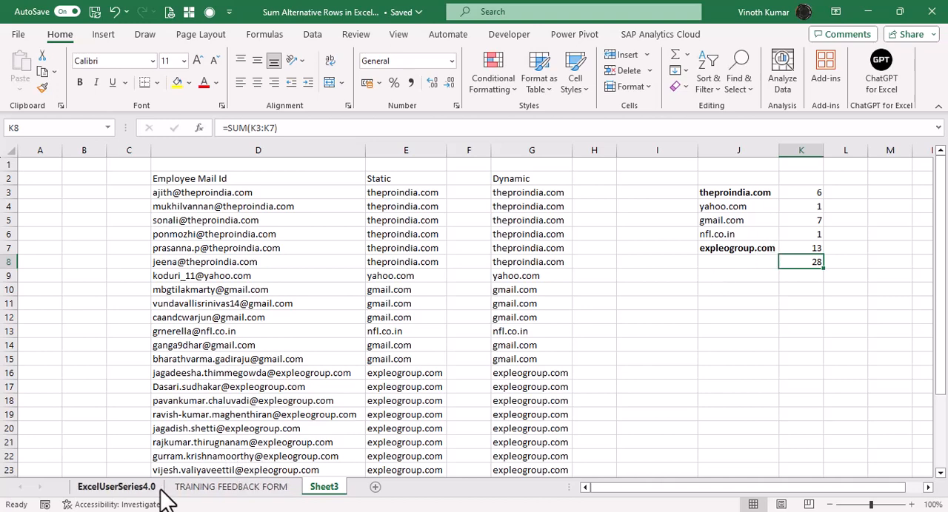
Show the ExcelUserSeries4.0 sheet.
{"action": "left_click", "coordinate": [116, 487]}
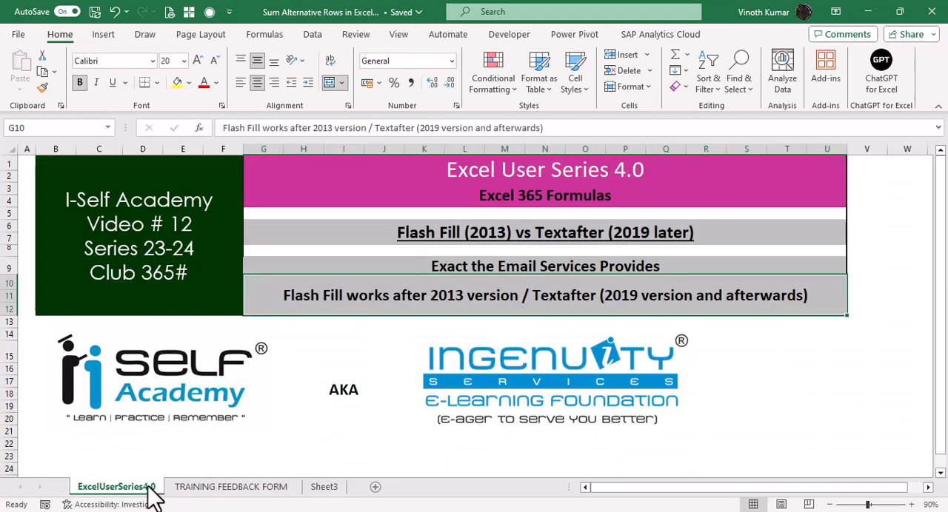